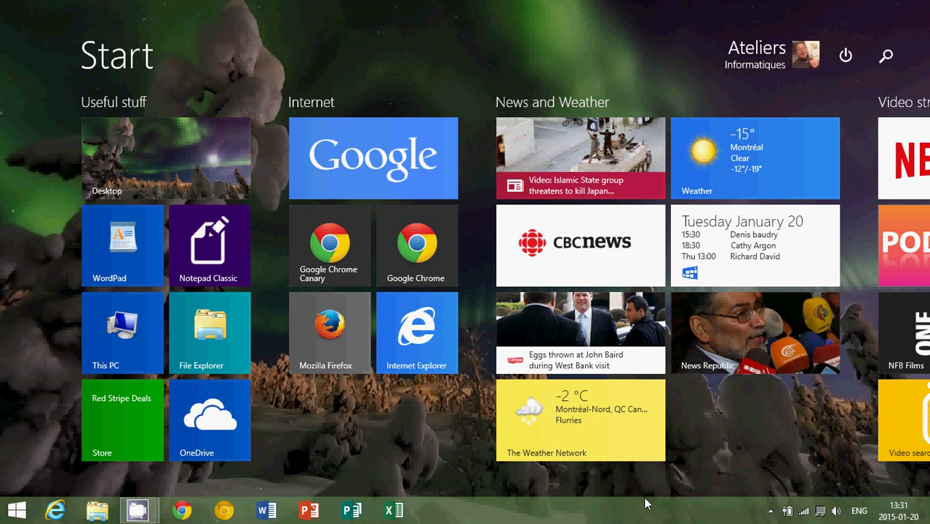
Step: Scroll the Start screen right to Food and drinks and Windows Games, then show the charms
scroll(645, 504, "down", 5)
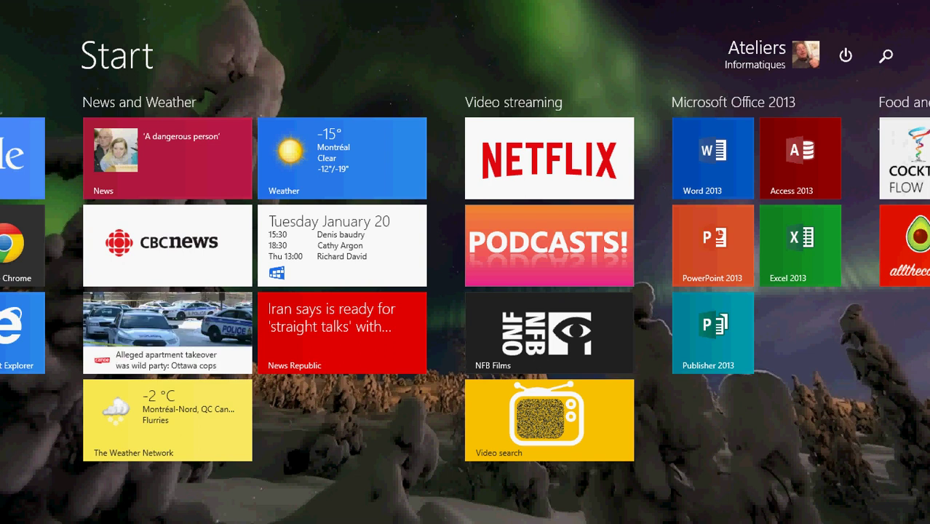
scroll(464, 291, "down", 5)
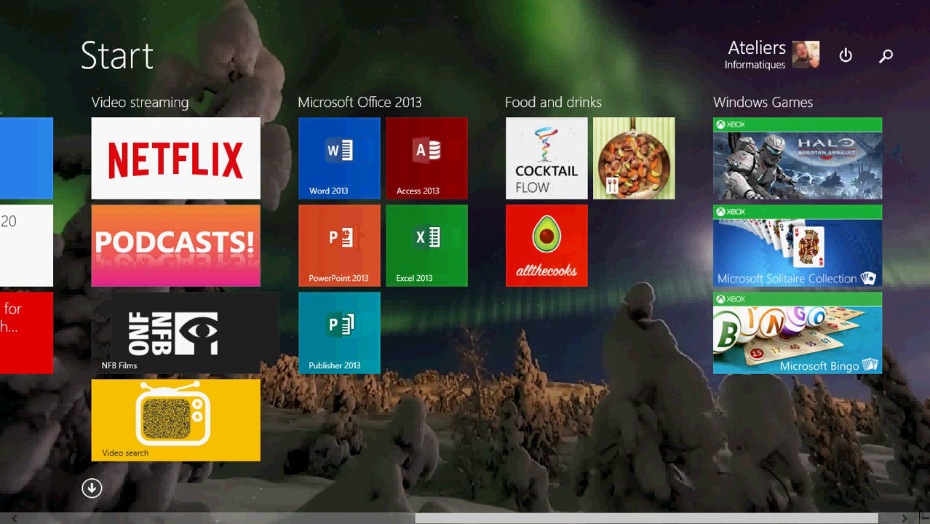
scroll(442, 310, "down", 1)
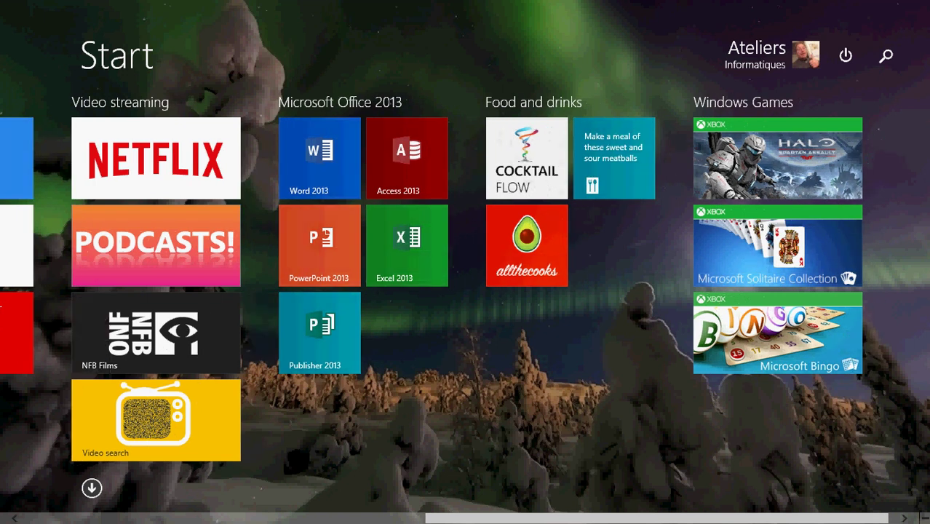
scroll(458, 310, "down", 1)
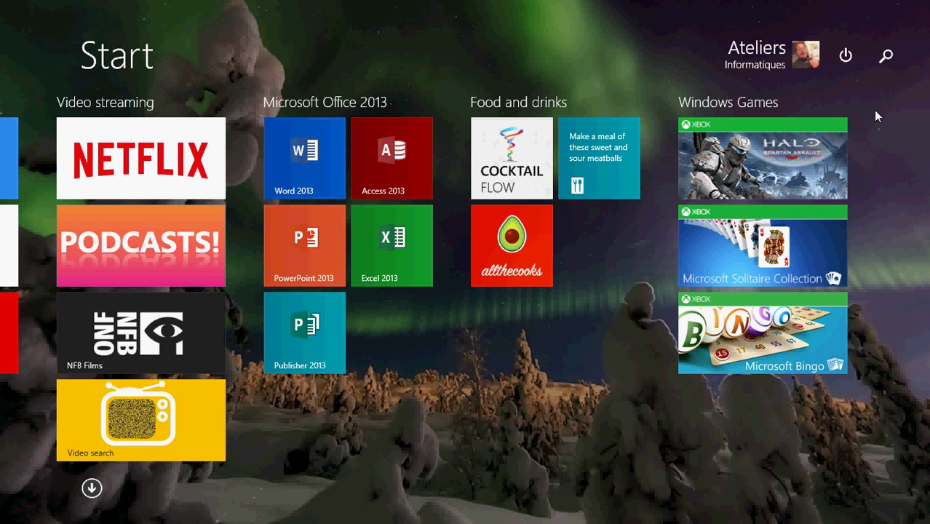
key("super+c")
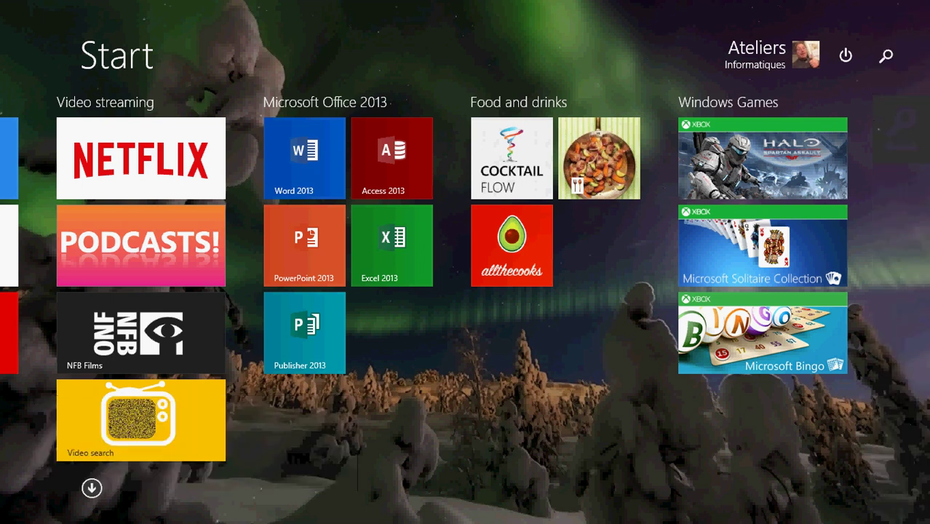
mouse_move(926, 5)
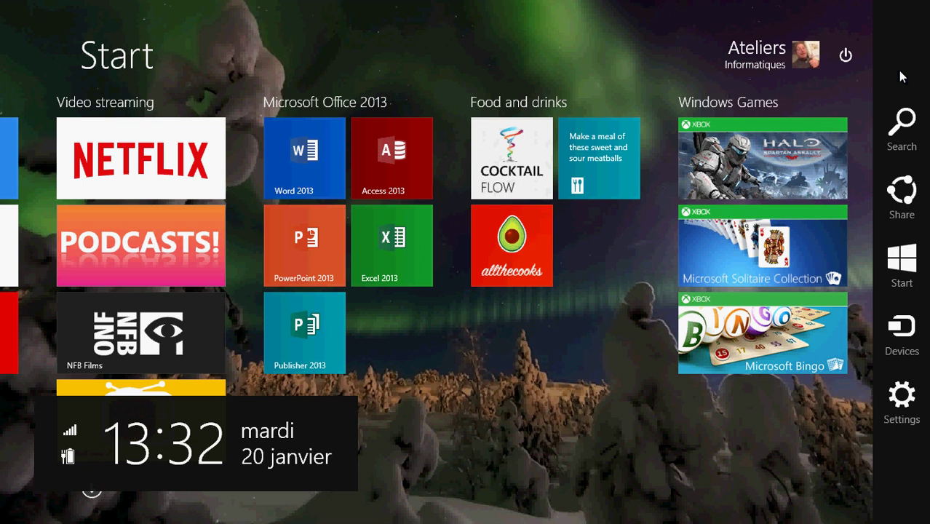
left_click(903, 140)
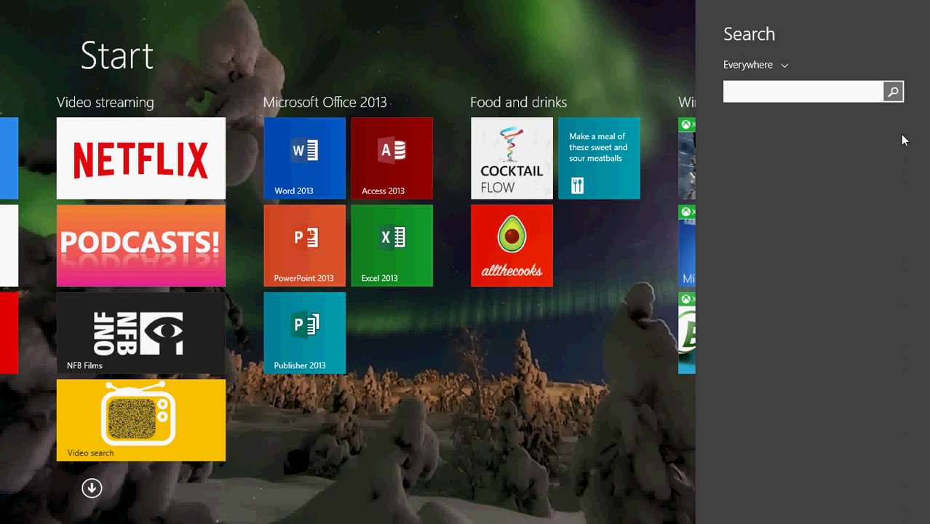
type("uninstall")
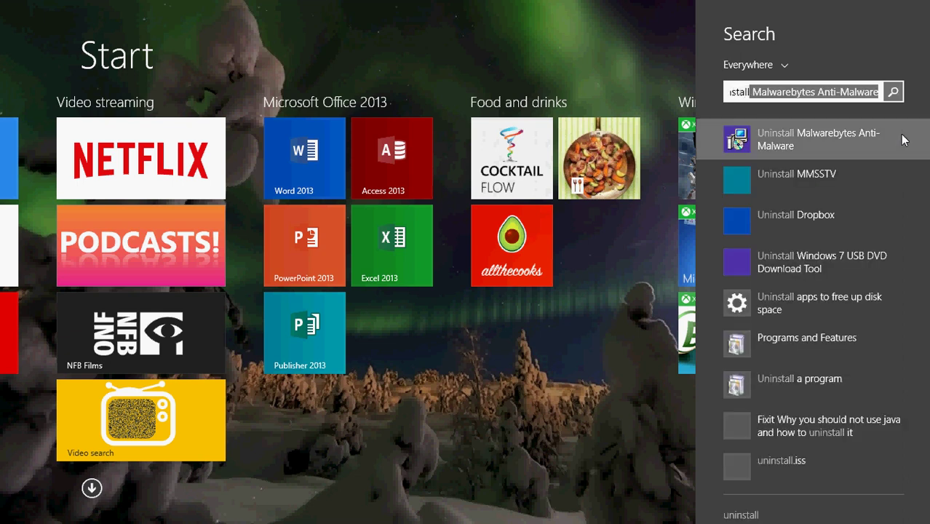
type(" program")
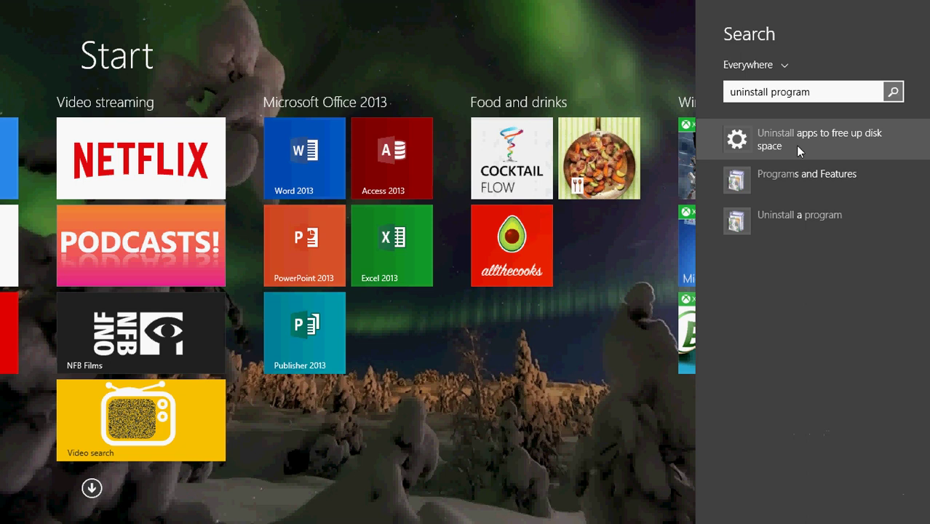
left_click(786, 220)
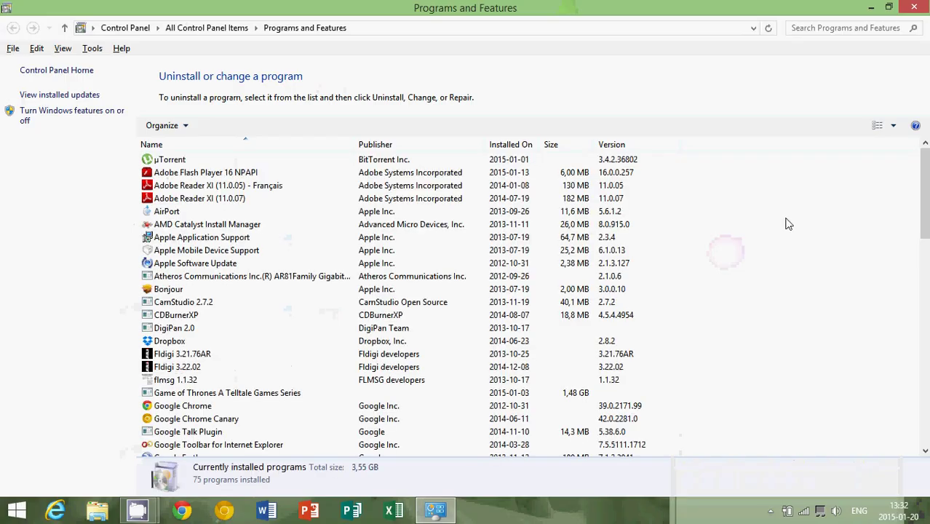
left_click(913, 9)
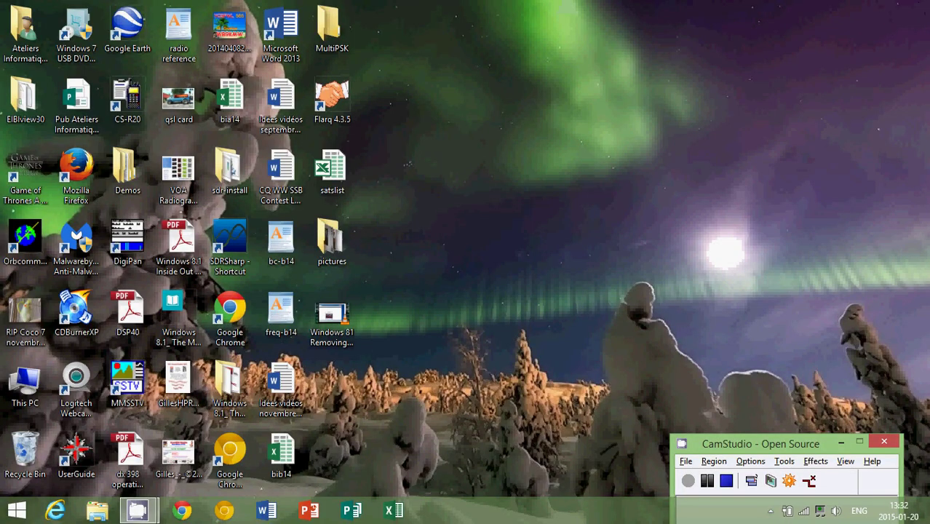
mouse_move(915, 131)
left_click(903, 260)
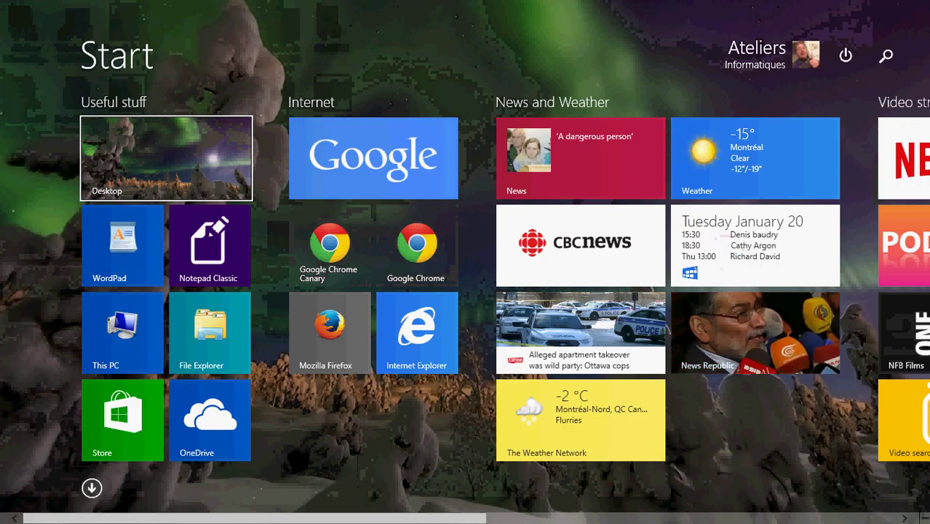
mouse_move(925, 8)
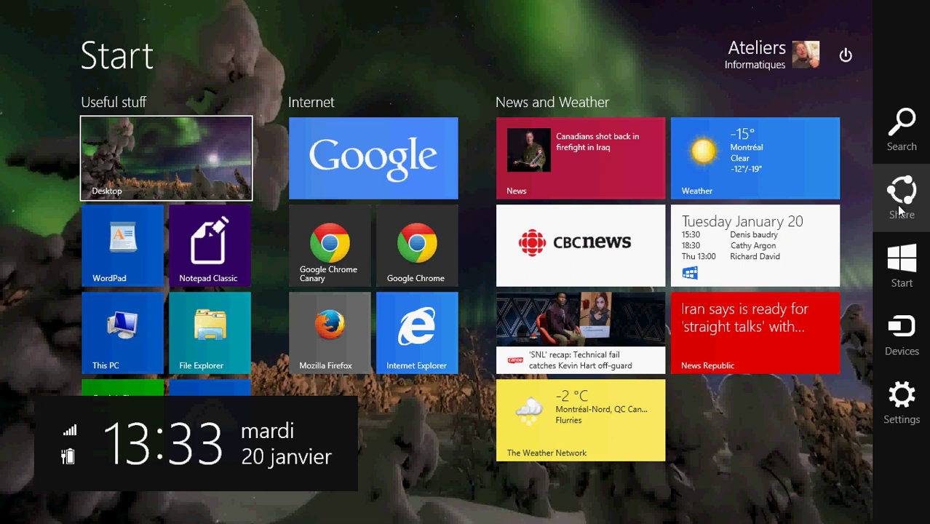
left_click(901, 211)
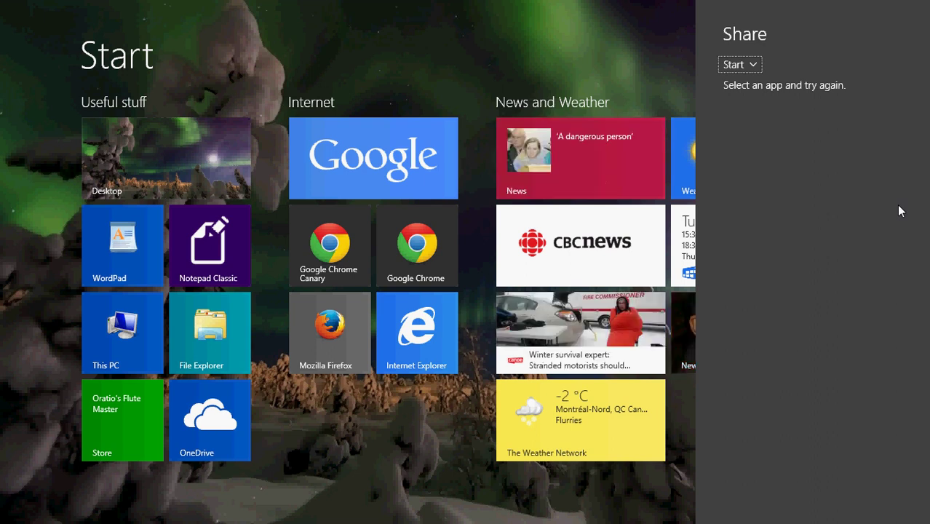
left_click(580, 149)
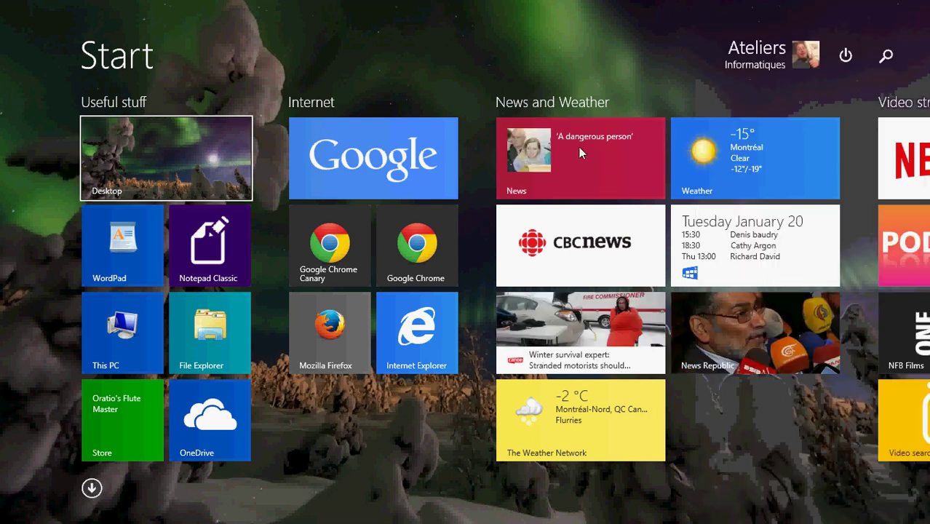
Step: Launch News, open and dismiss the Share pane, then scroll down the MSN News front page
left_click(580, 149)
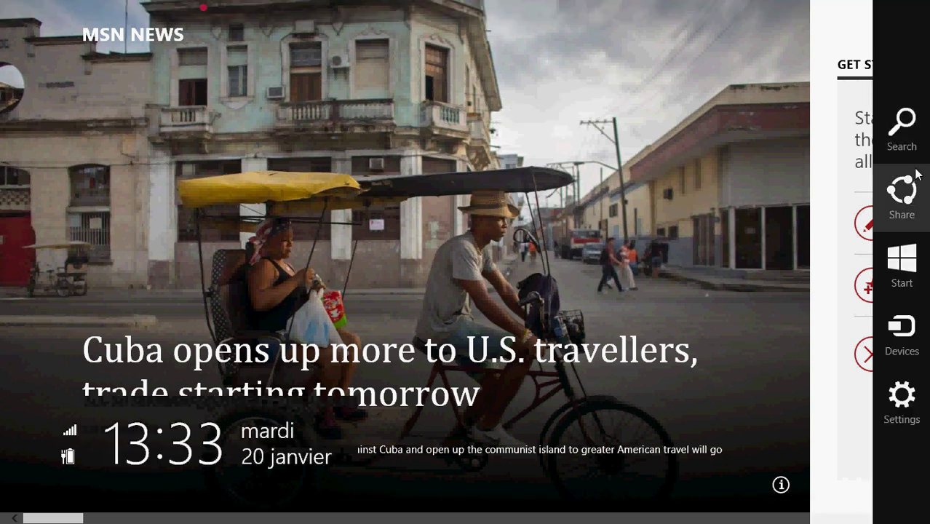
left_click(901, 195)
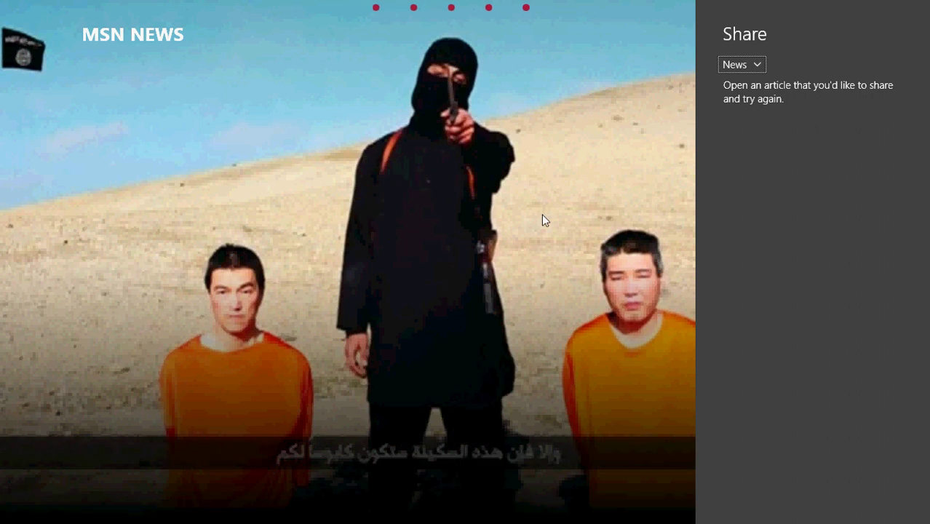
left_click(541, 214)
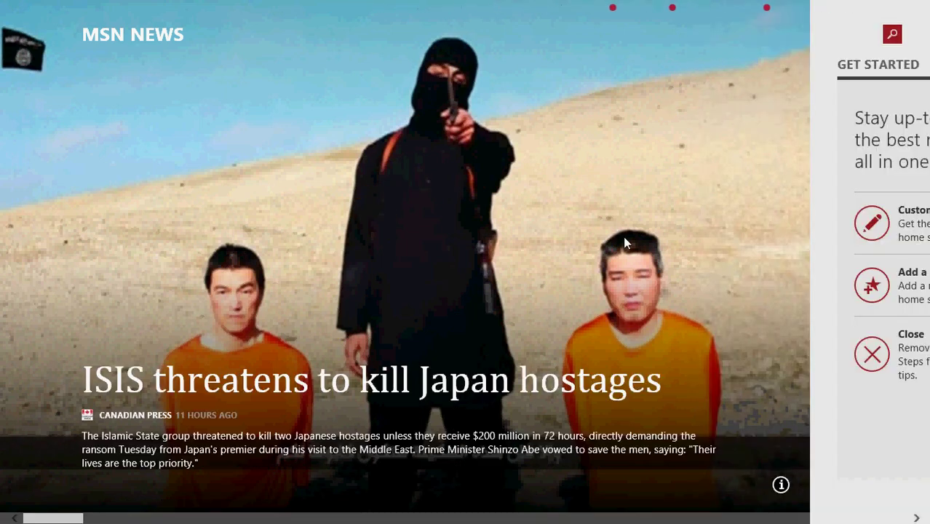
scroll(624, 236, "down", 2)
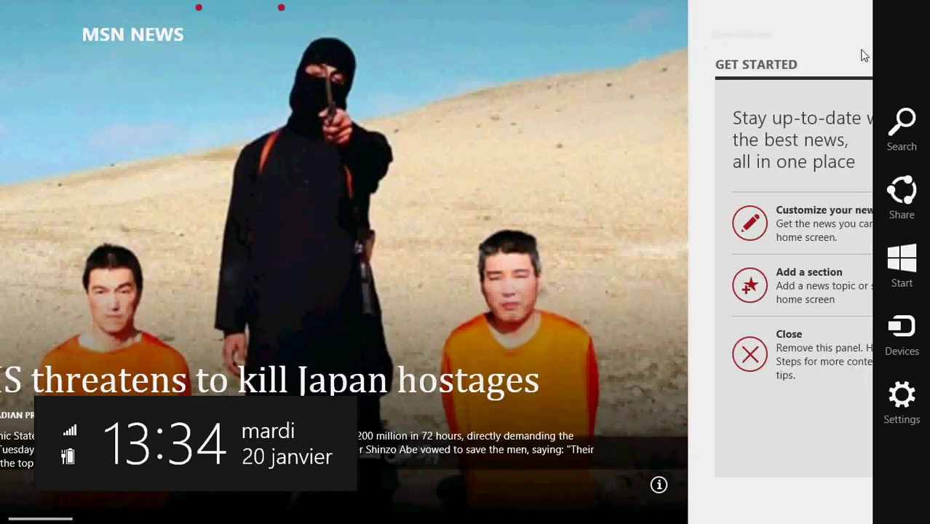
Step: Open the ISIS hostages article and show its Share options, such as Facebook, Mail and Twitter
left_click(427, 389)
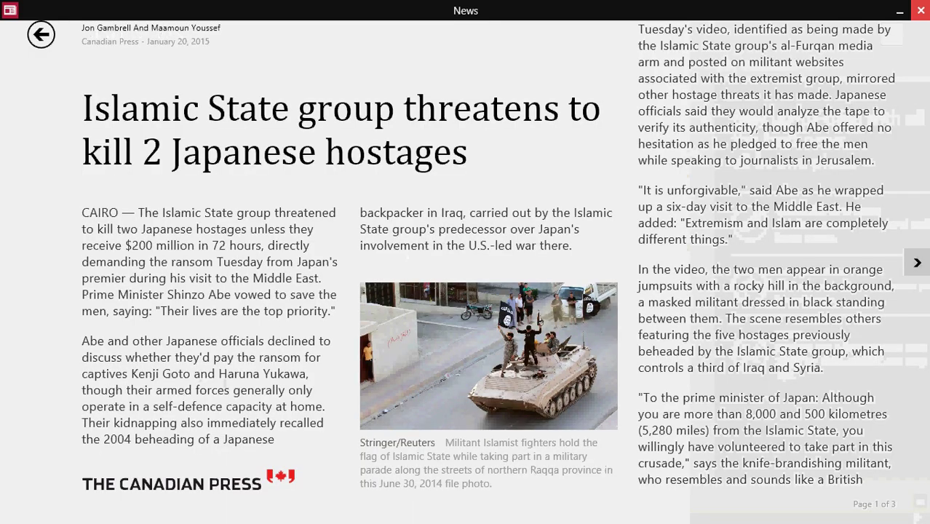
left_click(903, 198)
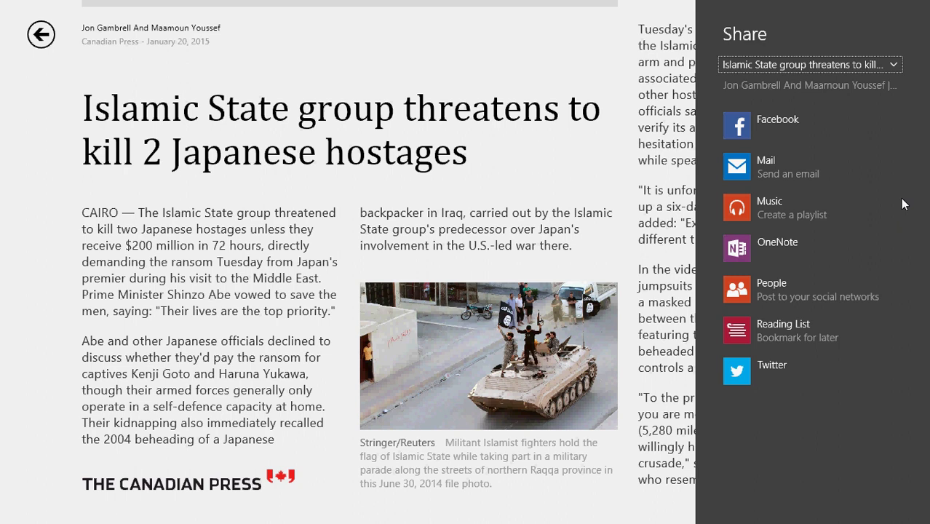
Step: Dismiss the Share pane and switch from the Start screen back to the News article
left_click(613, 41)
key("super")
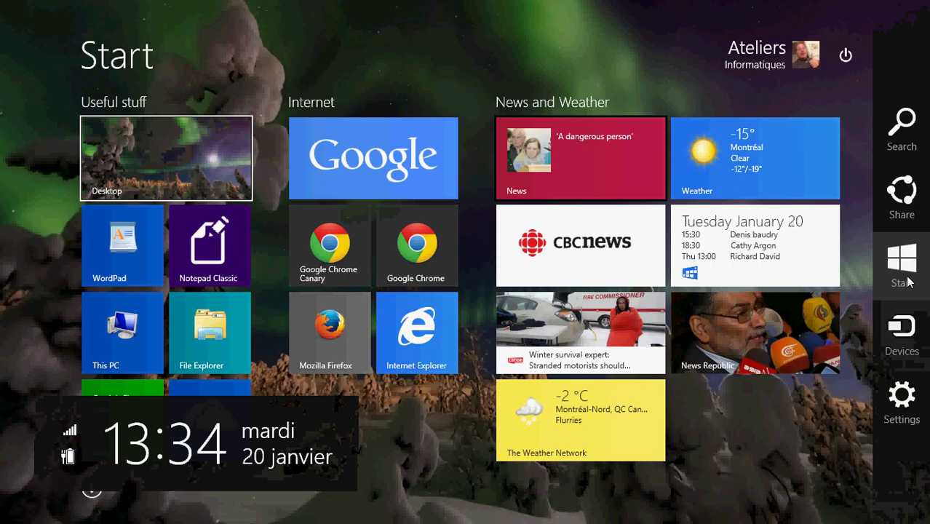
left_click(907, 283)
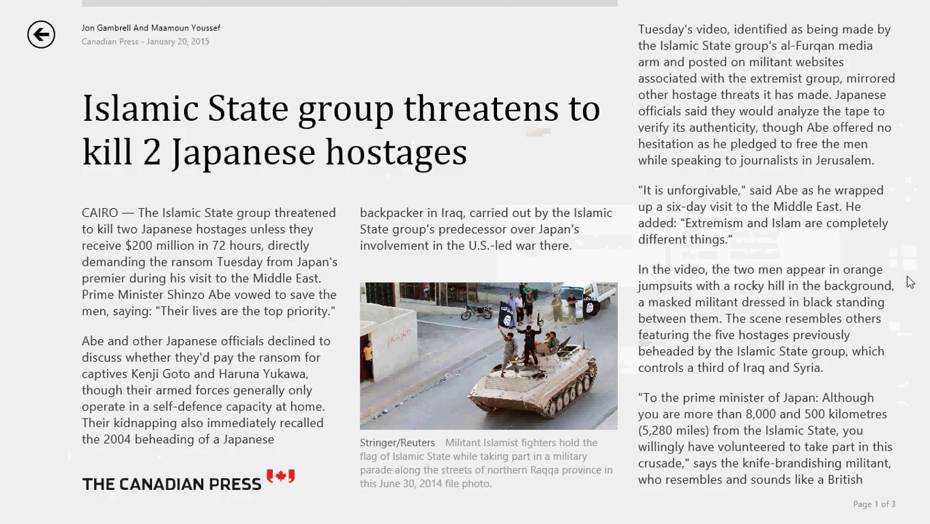
Step: Close the News app and return to the Start screen via the Start charm
left_click(921, 10)
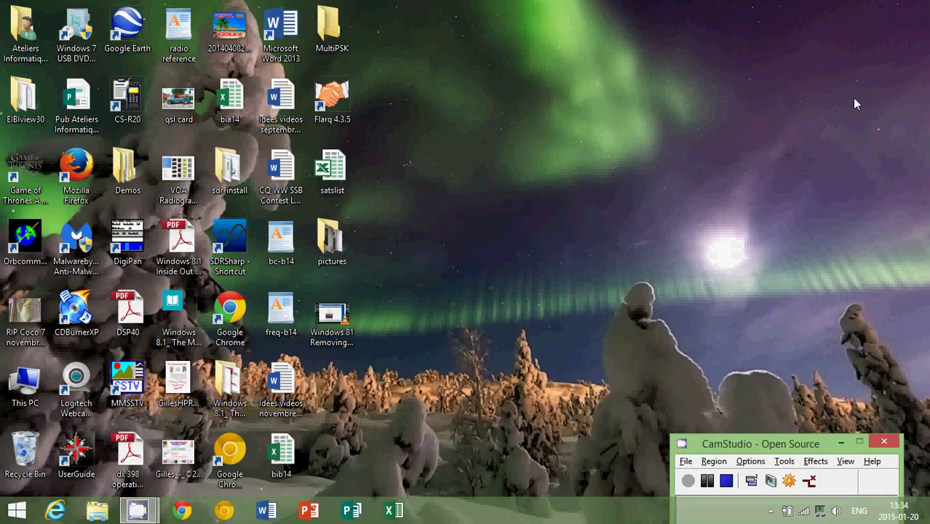
mouse_move(923, 259)
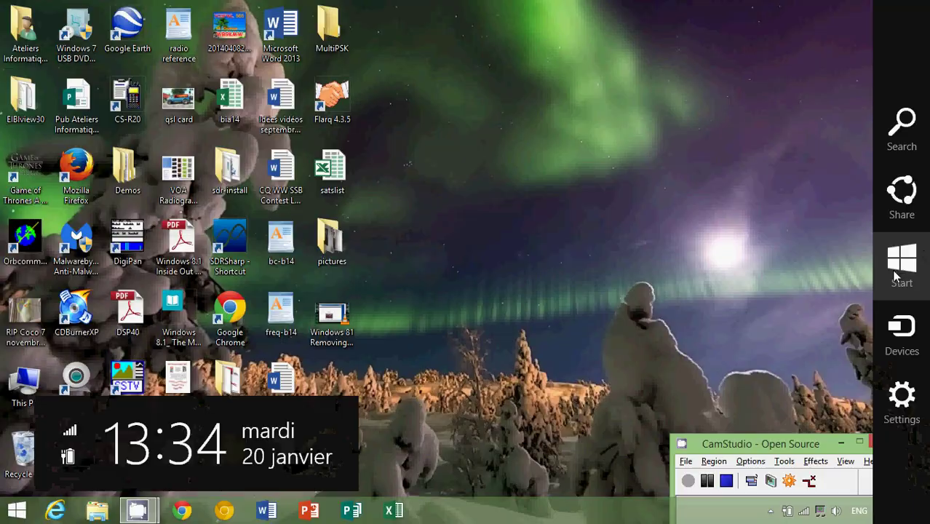
left_click(895, 275)
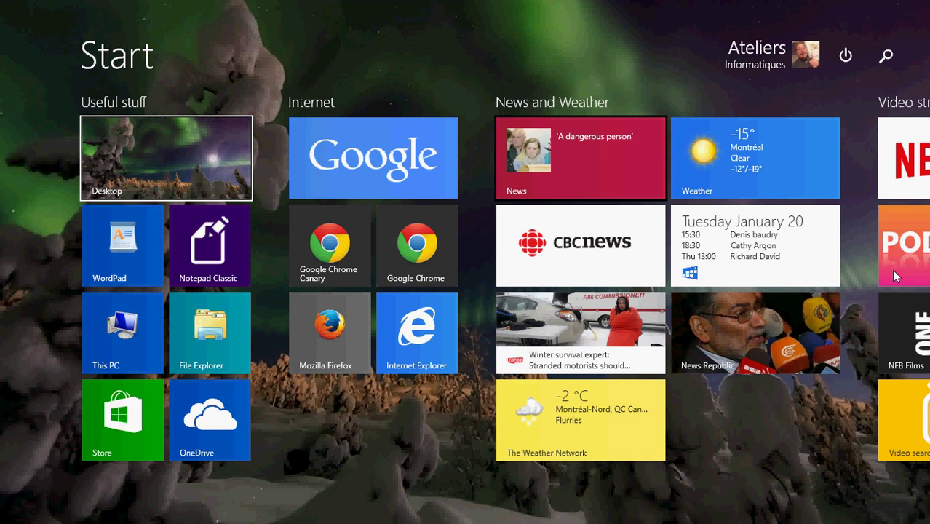
mouse_move(929, 1)
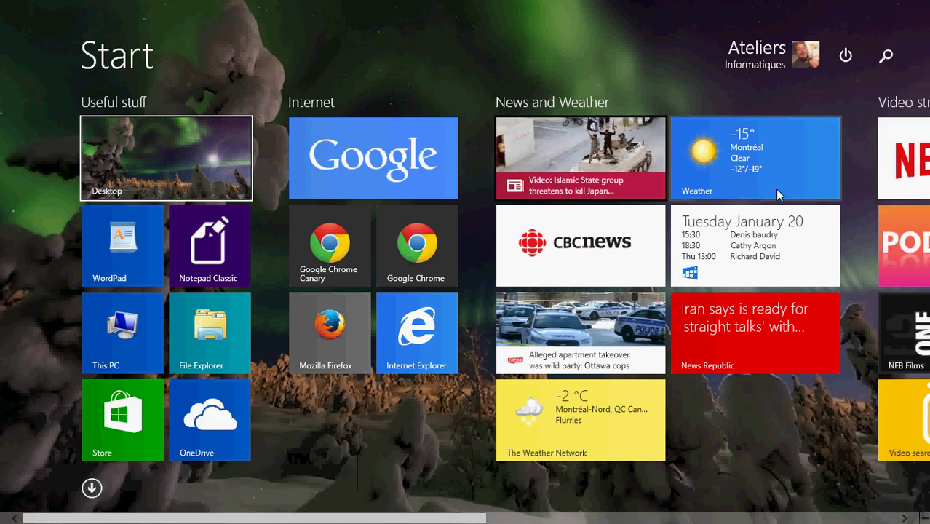
Step: Reopen News and try Devices > Print on the hostages article, which reports 'This app can't print'
left_click(531, 147)
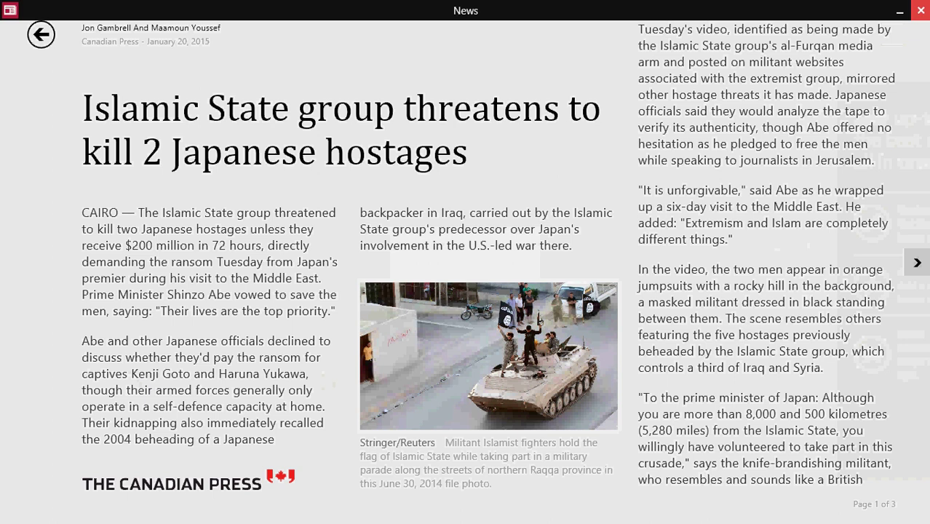
left_click(902, 334)
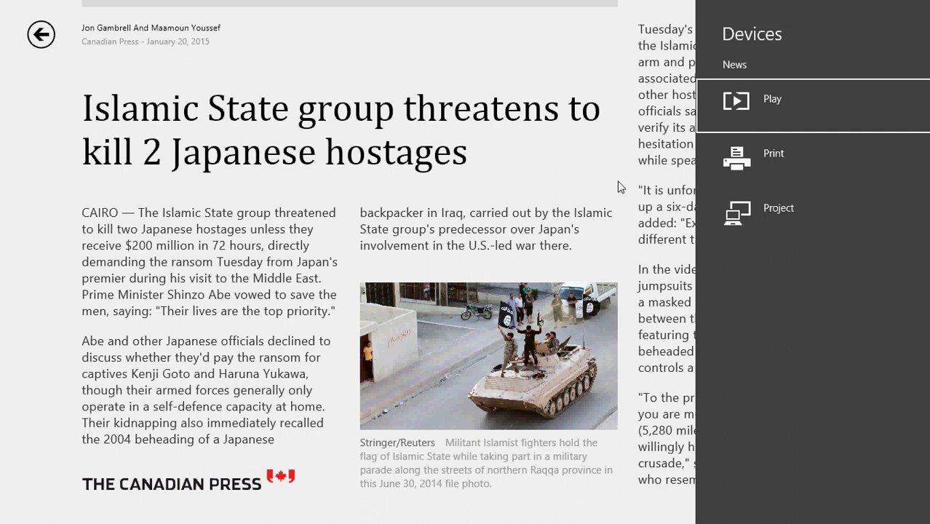
left_click(775, 157)
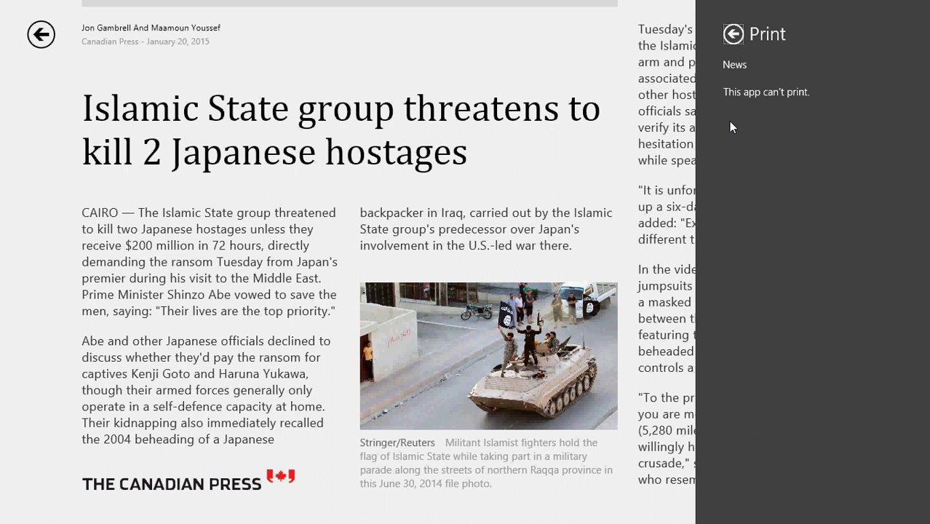
left_click(595, 144)
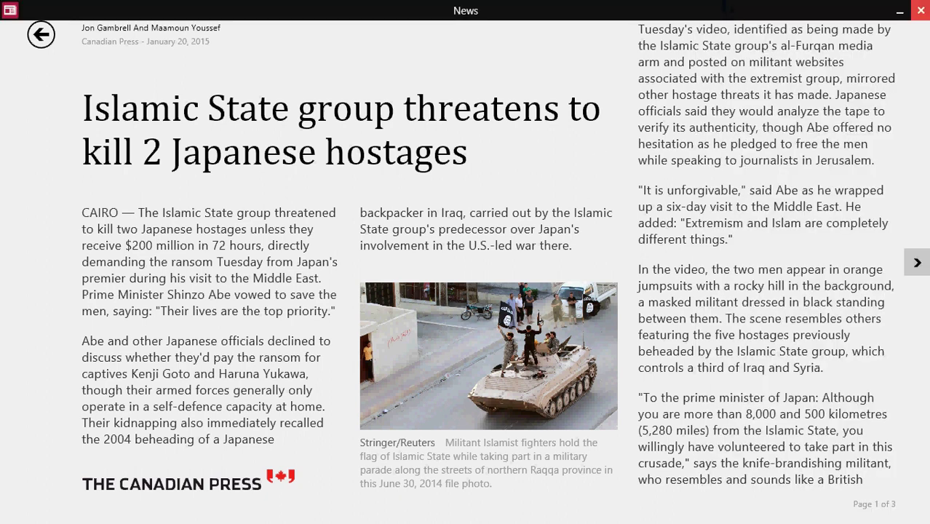
Step: Close News, search 'mail' from the Start screen and launch the Mail app
left_click(920, 10)
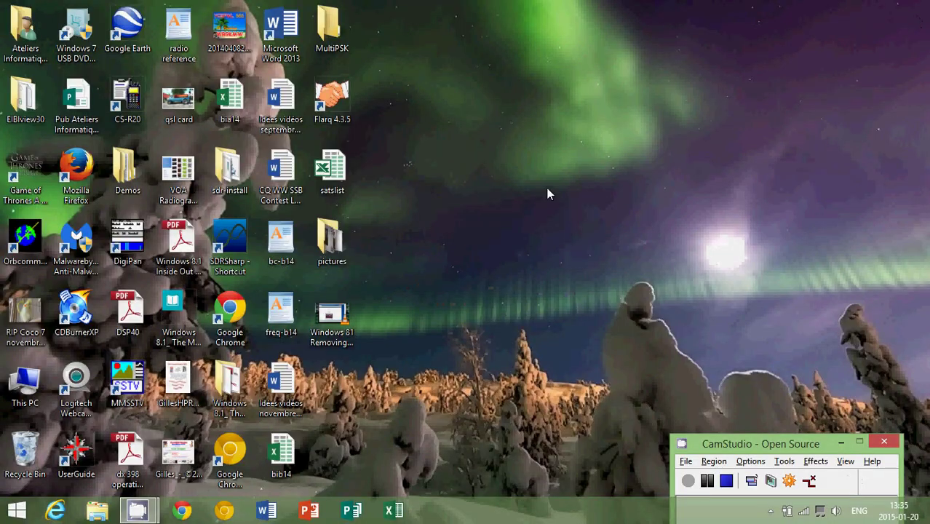
key("super")
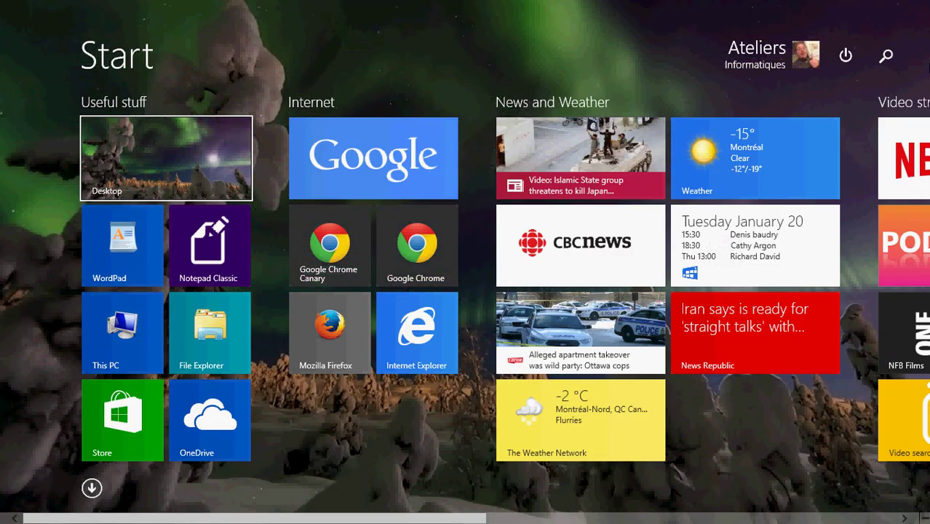
left_click(904, 122)
type("m")
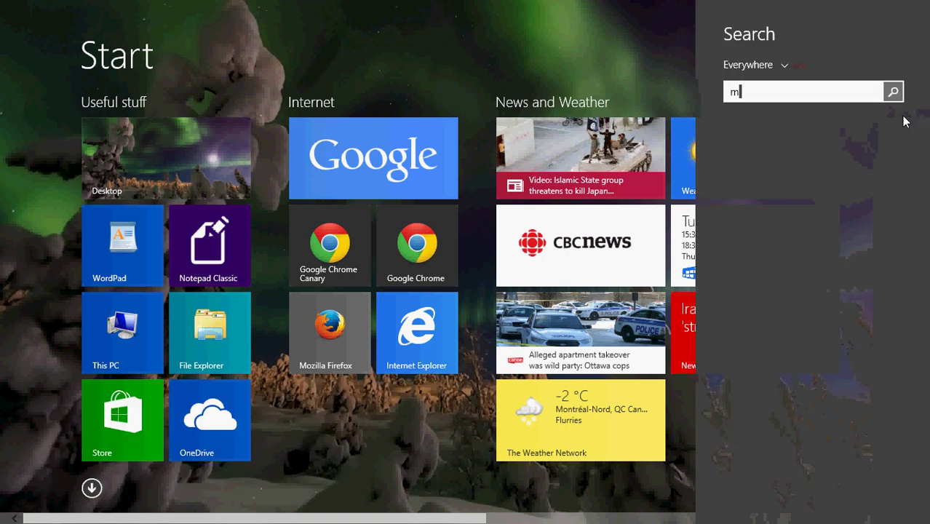
type("ail")
left_click(849, 138)
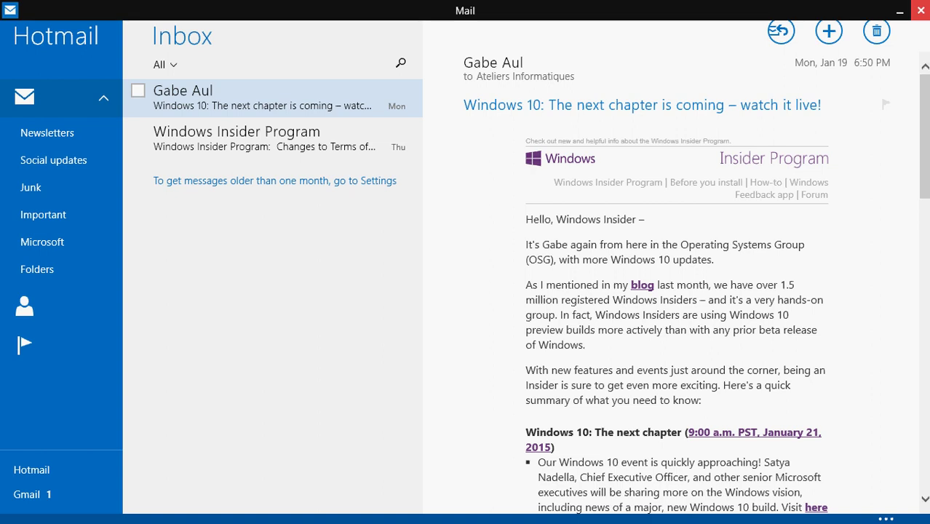
Step: Check Mail's available printers under Devices > Print, then close Mail
mouse_move(898, 158)
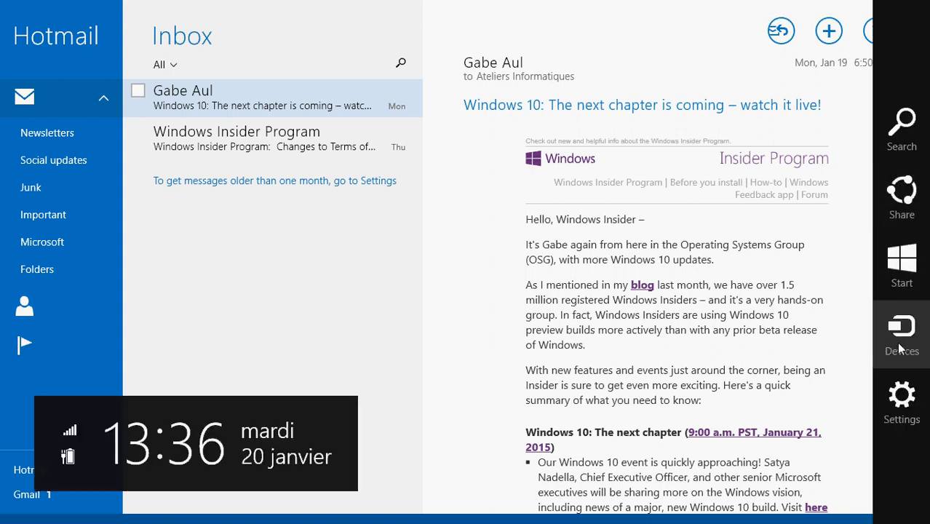
left_click(901, 348)
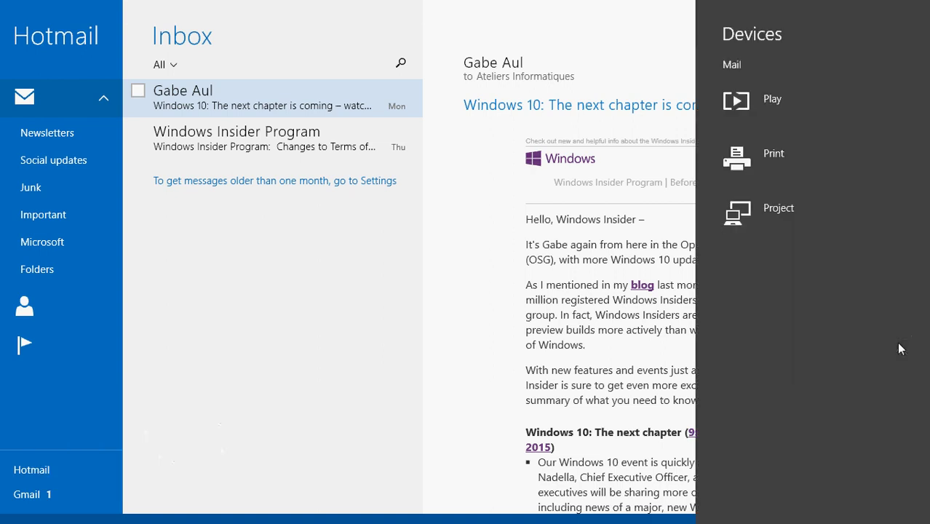
left_click(796, 151)
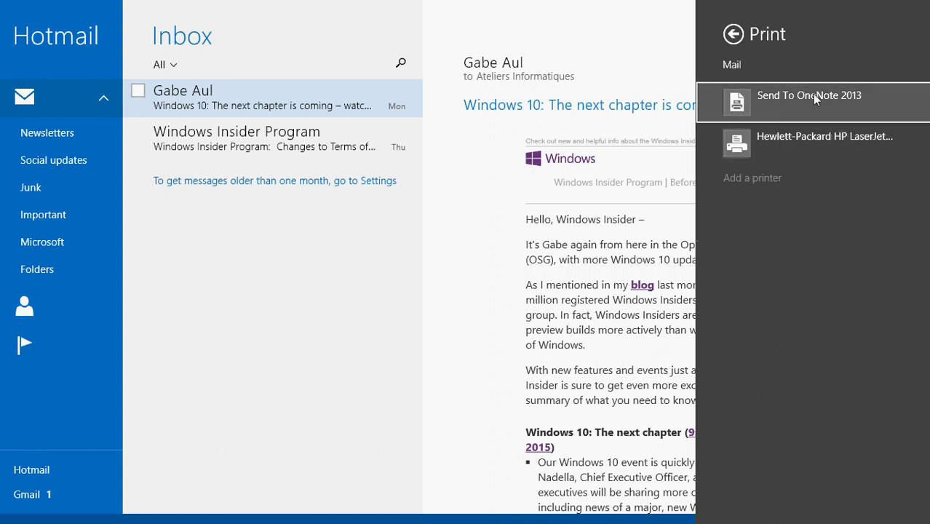
left_click(443, 293)
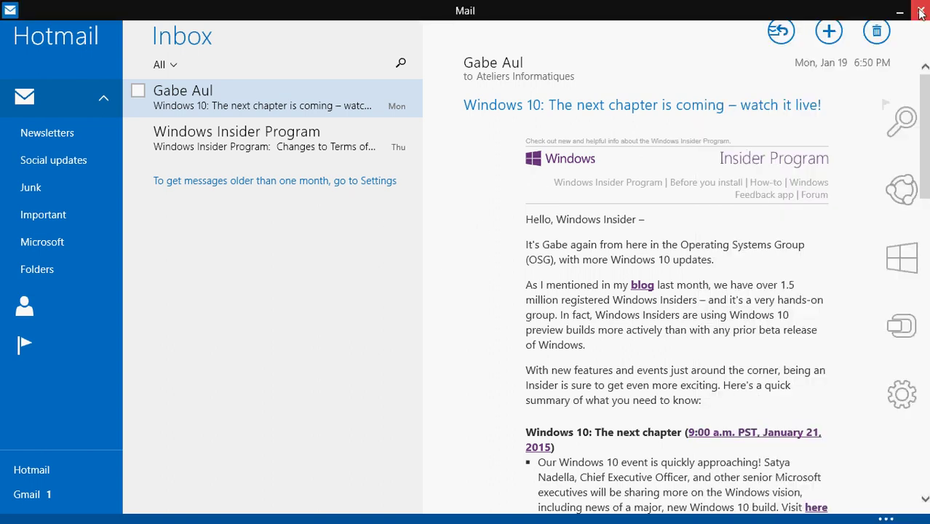
left_click(923, 7)
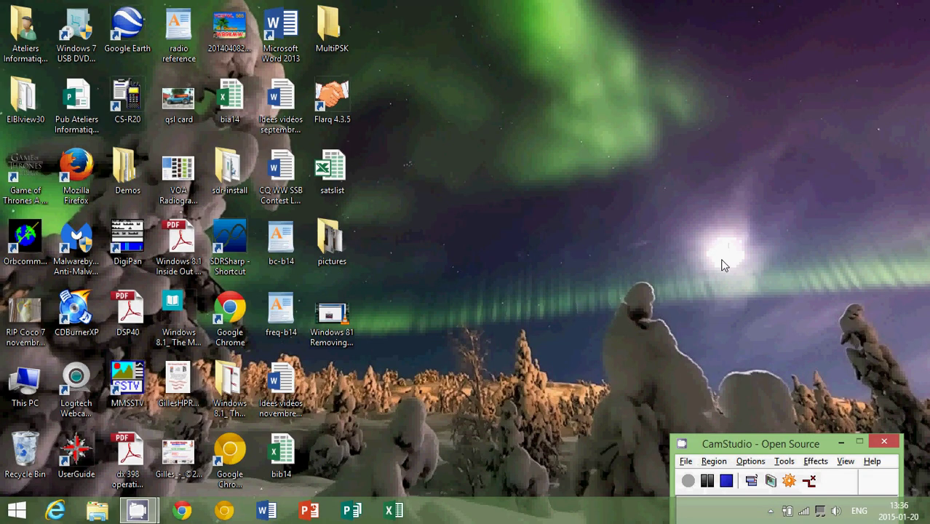
Step: On the Start screen, view the Settings charm's Personalize, Tiles and Help options, then close it
key("super")
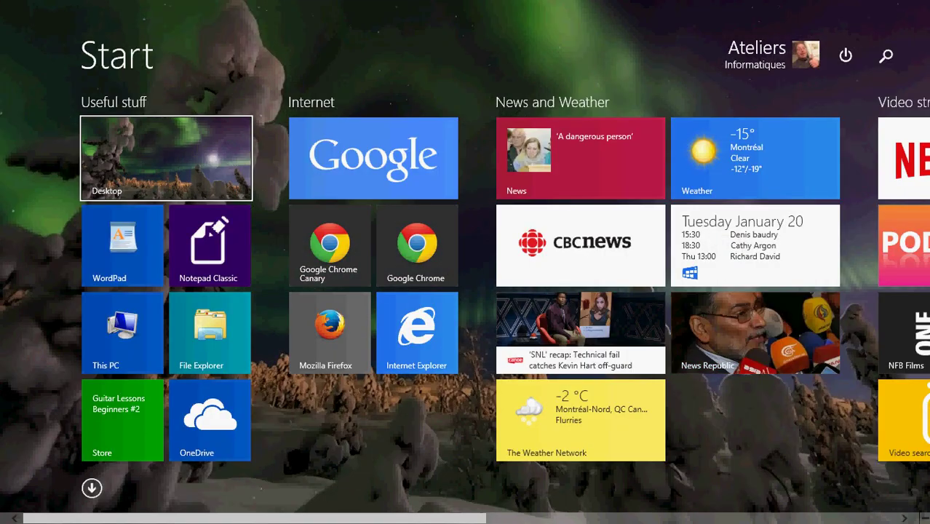
key("super+c")
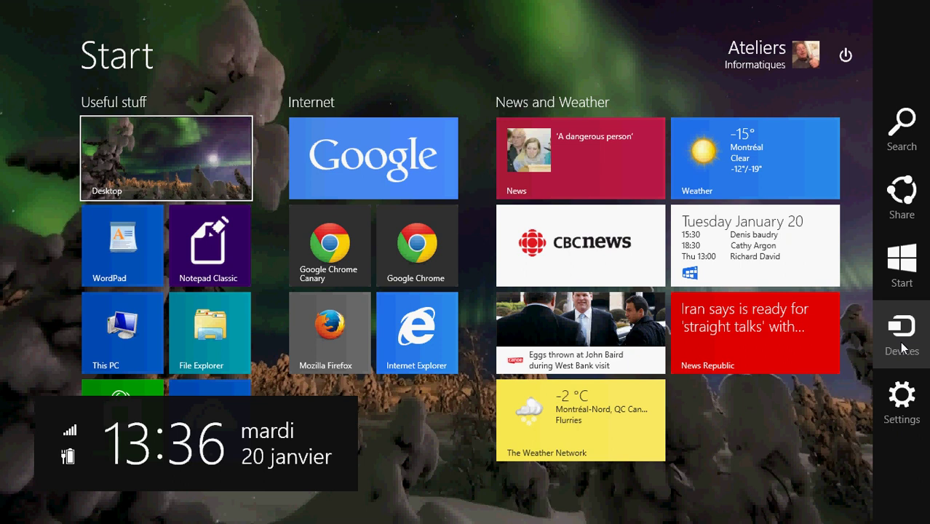
left_click(901, 407)
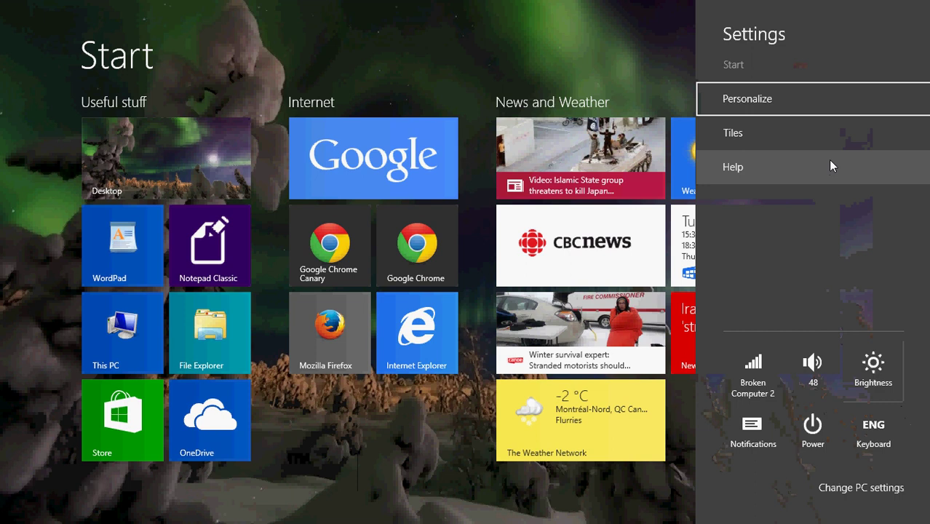
key("Escape")
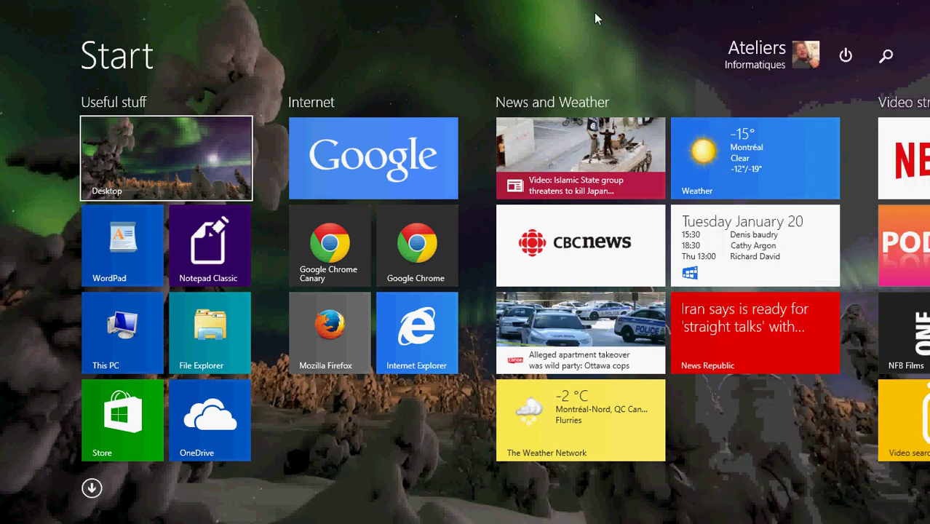
Step: Open the hostage story in News, view its Settings pane, then switch to the desktop with Win+D
left_click(578, 140)
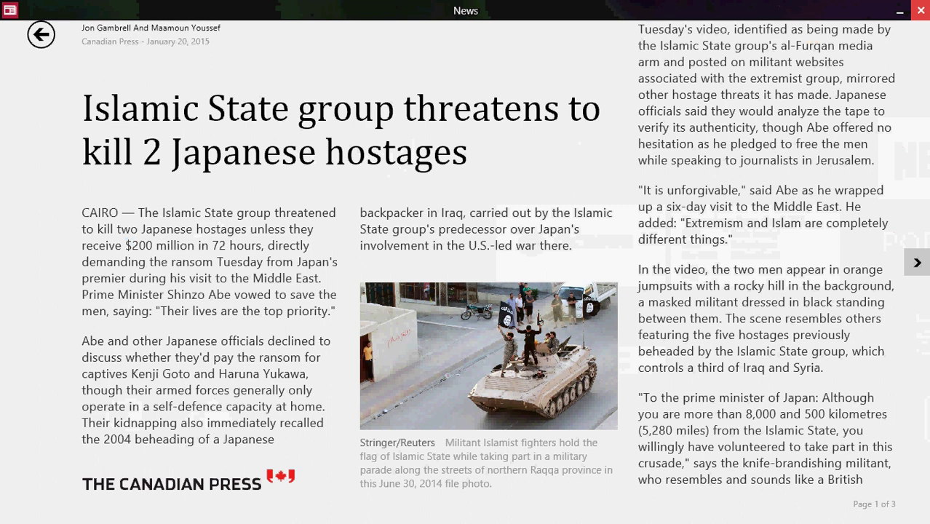
mouse_move(928, 72)
left_click(902, 397)
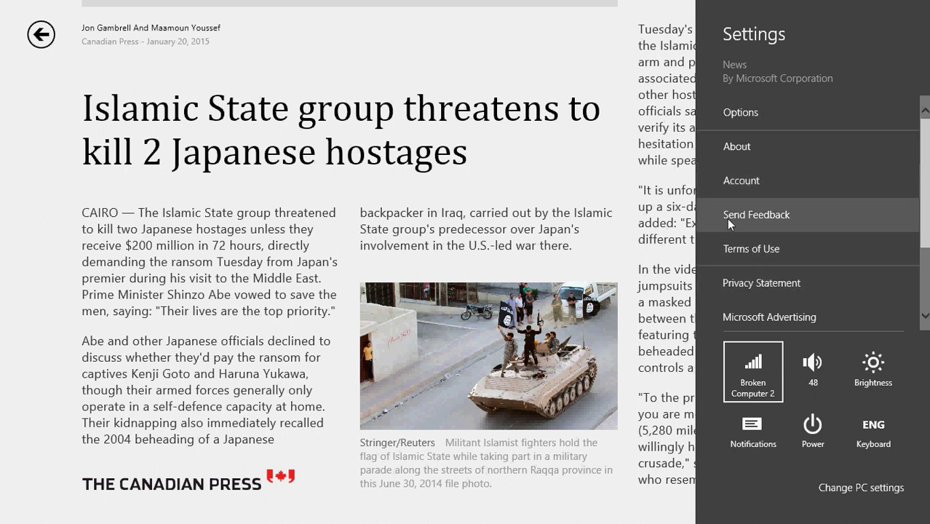
left_click(622, 172)
key("super+d")
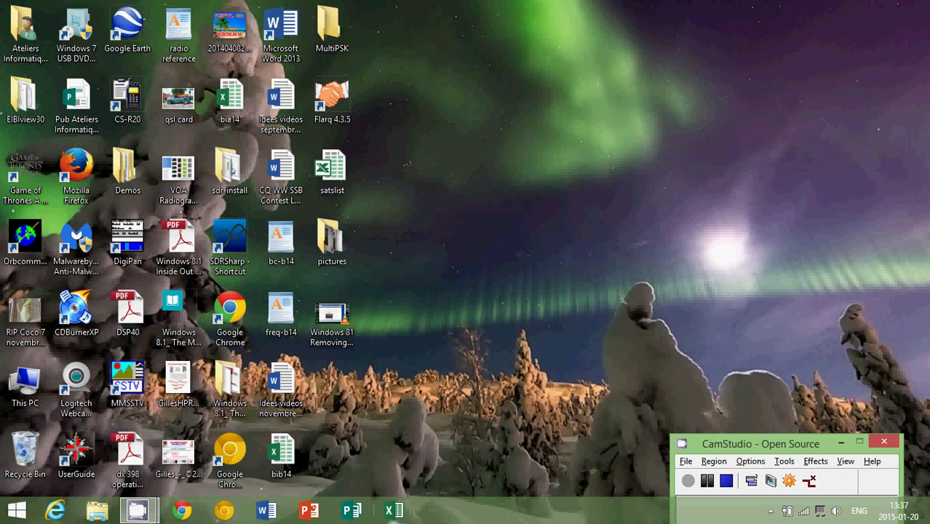
Step: Search 'mail' from the Start screen and launch the Mail app
key("super")
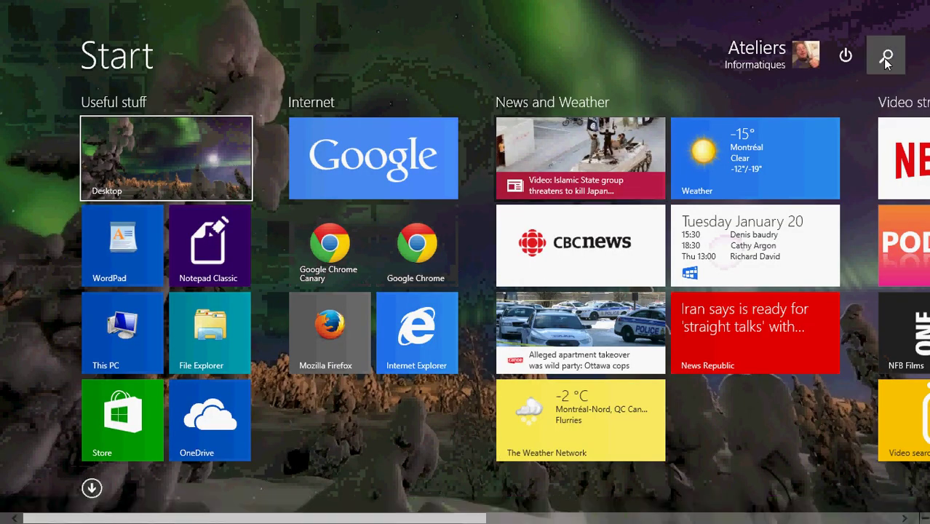
left_click(888, 59)
type("mail")
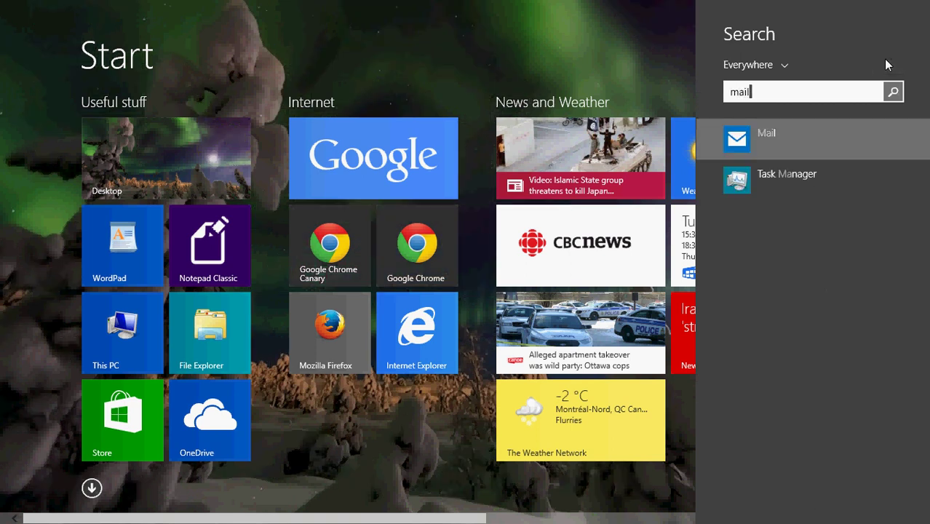
left_click(852, 138)
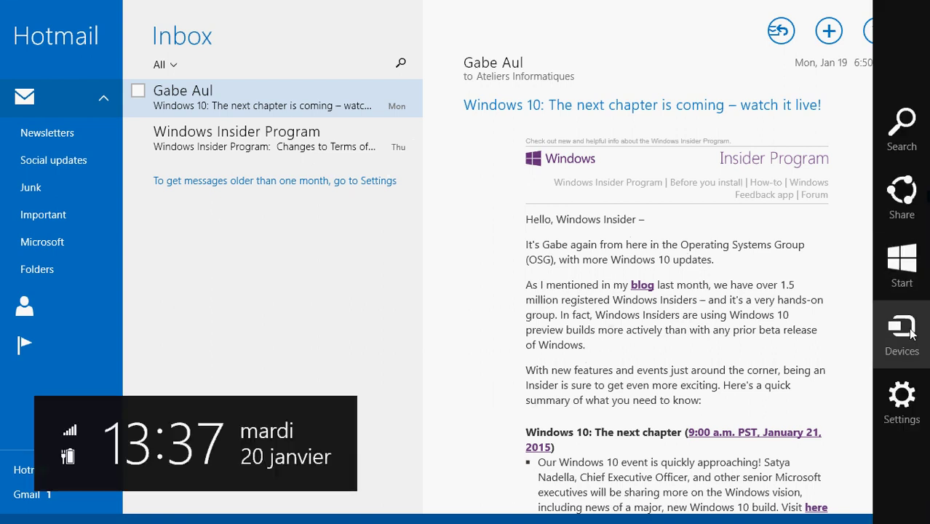
Step: View Mail's Settings pane, then close it and exit Mail
left_click(905, 392)
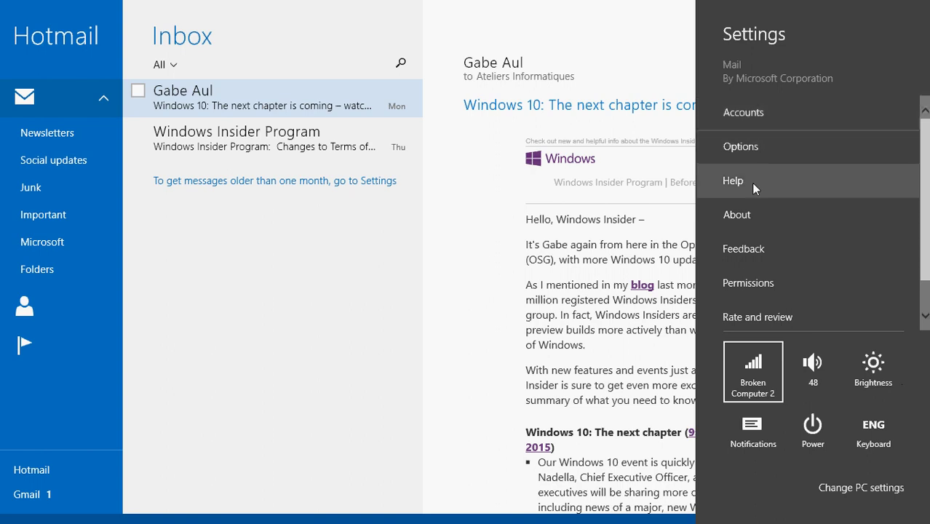
left_click(444, 300)
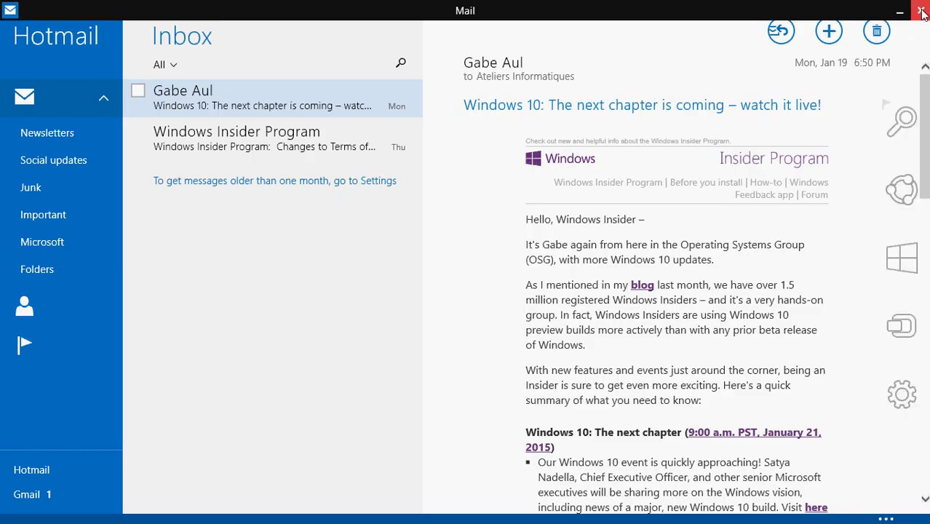
left_click(921, 10)
Step: Bring up the charms bar on the desktop
mouse_move(929, 2)
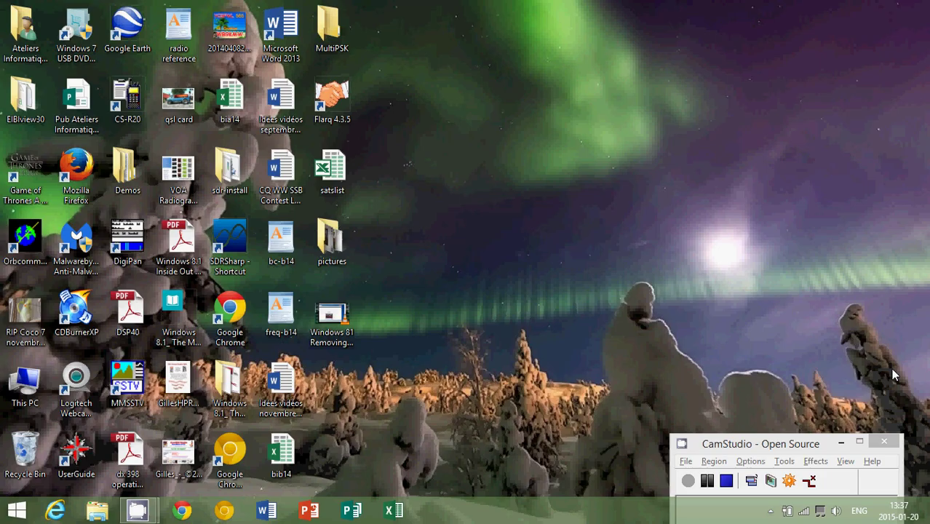
Step: Open the Start screen with the Windows key, browse its tiles, then choose the Desktop tile
key("super")
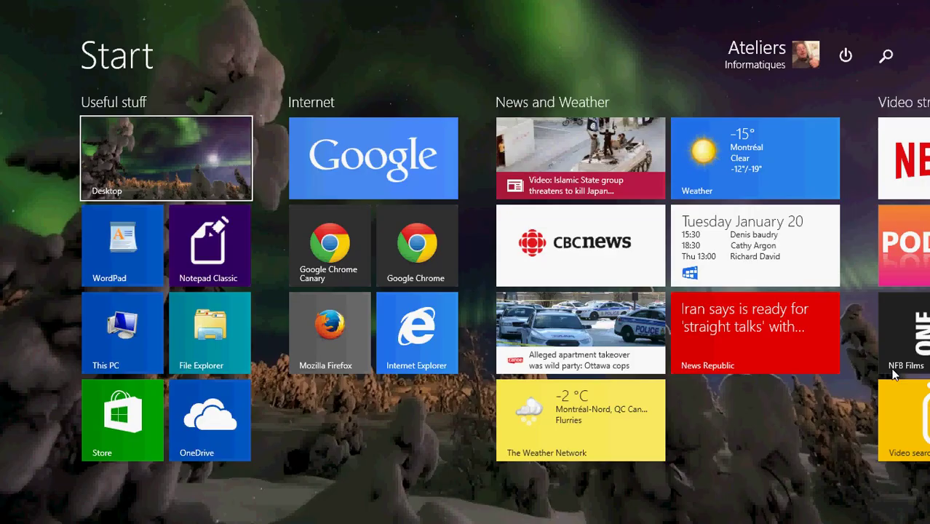
scroll(895, 374, "down", 1)
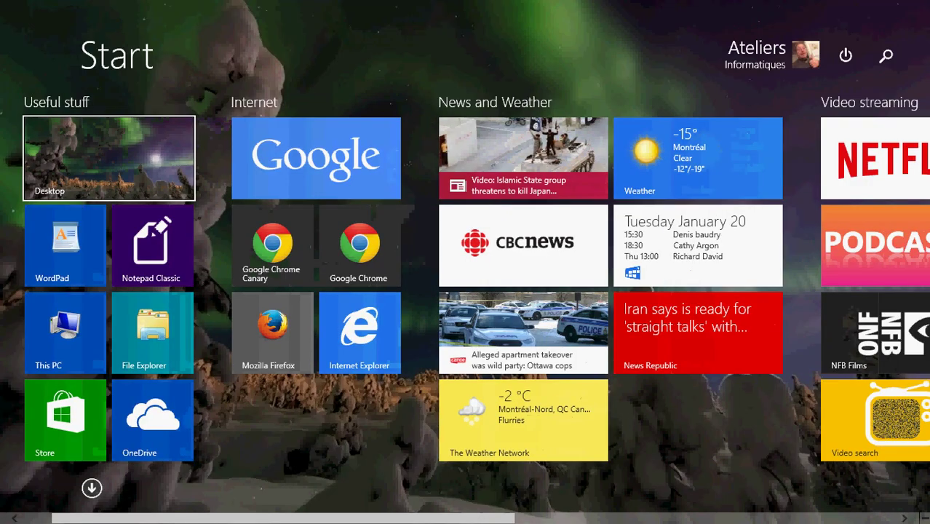
mouse_move(903, 280)
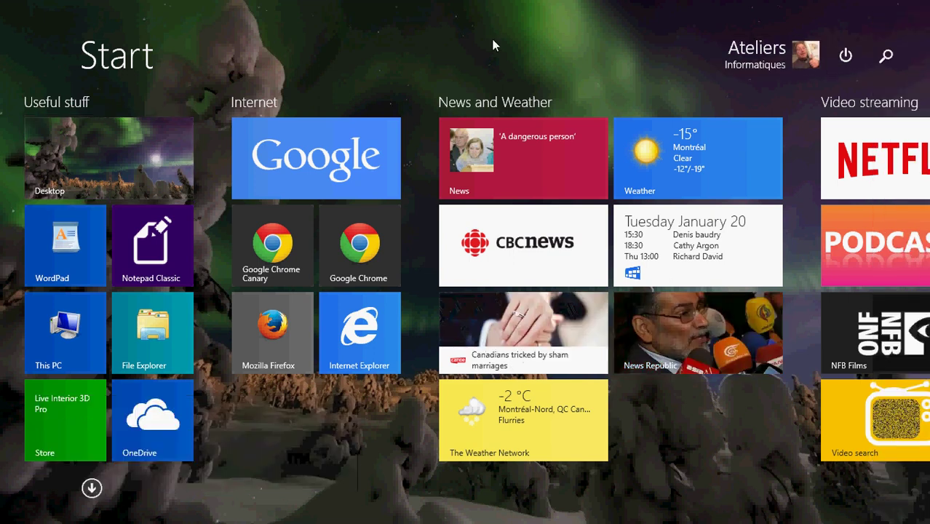
scroll(492, 41, "up", 1)
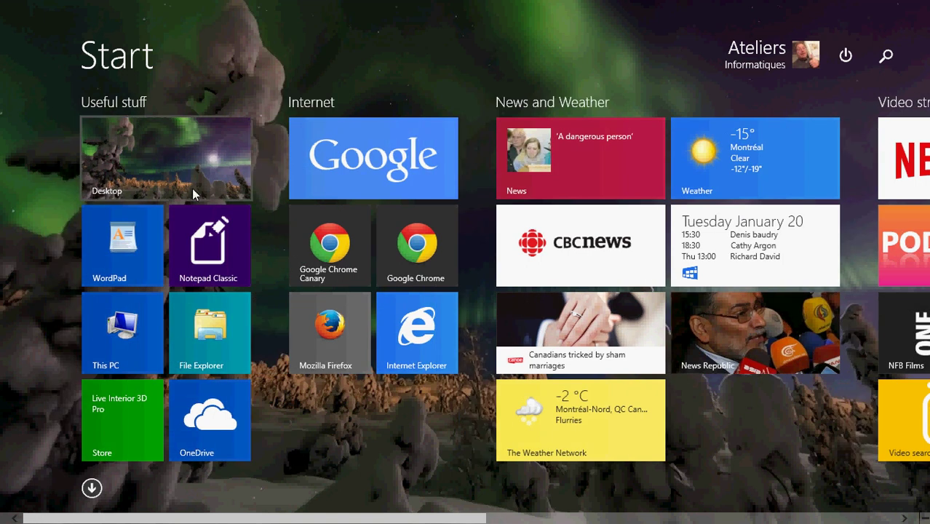
left_click(212, 136)
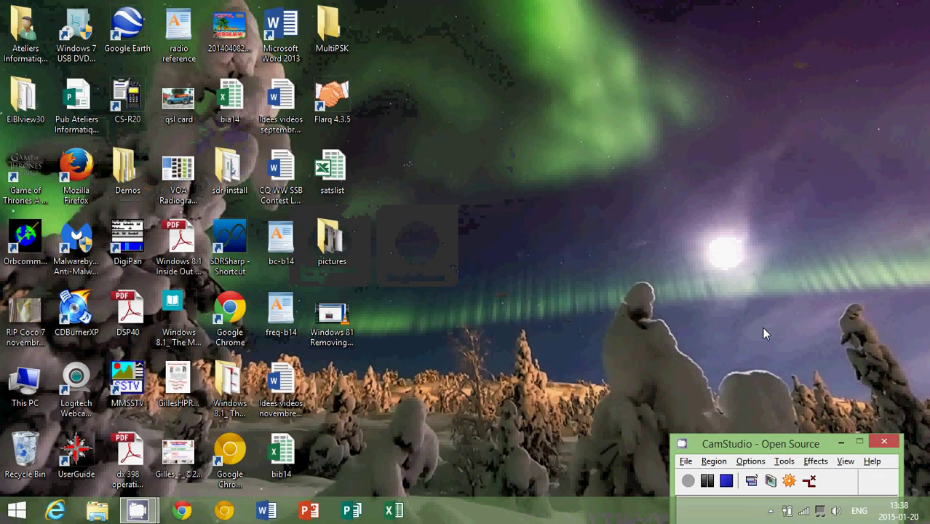